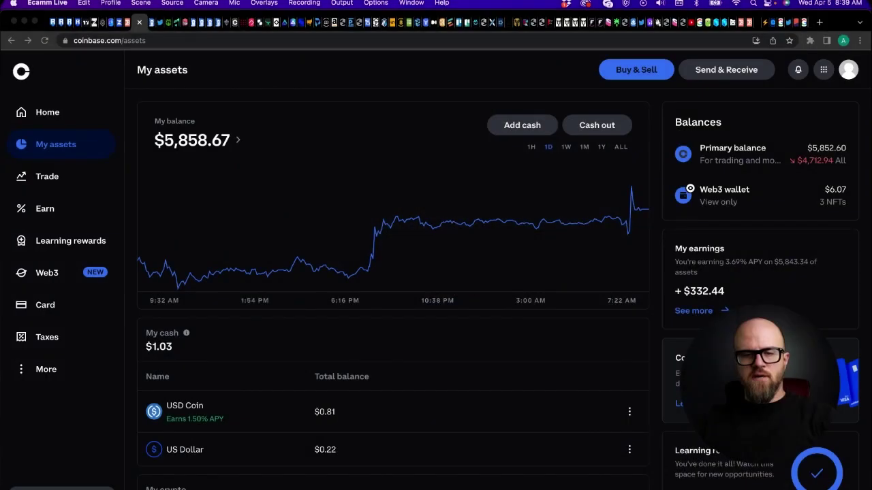
# Bring the browser forward and open Coinbase's Send & Receive panel on the Receive side
pyautogui.click(527, 215)
pyautogui.moveTo(527, 225)
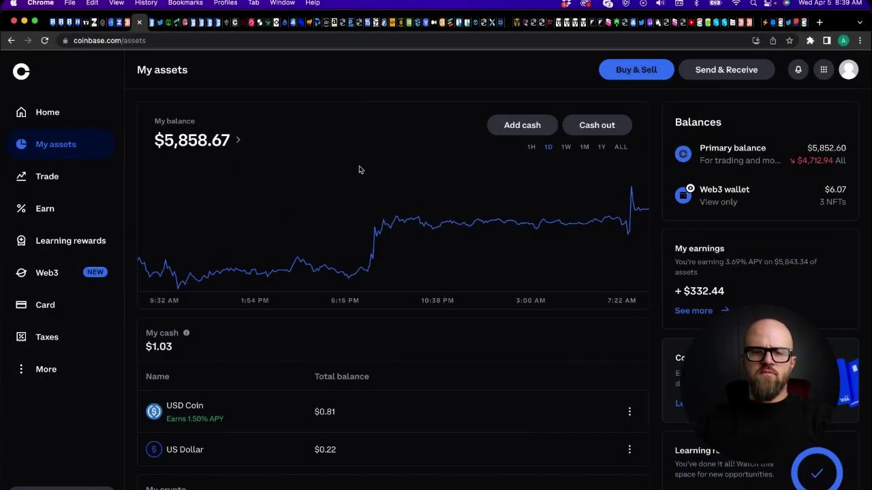
pyautogui.click(728, 72)
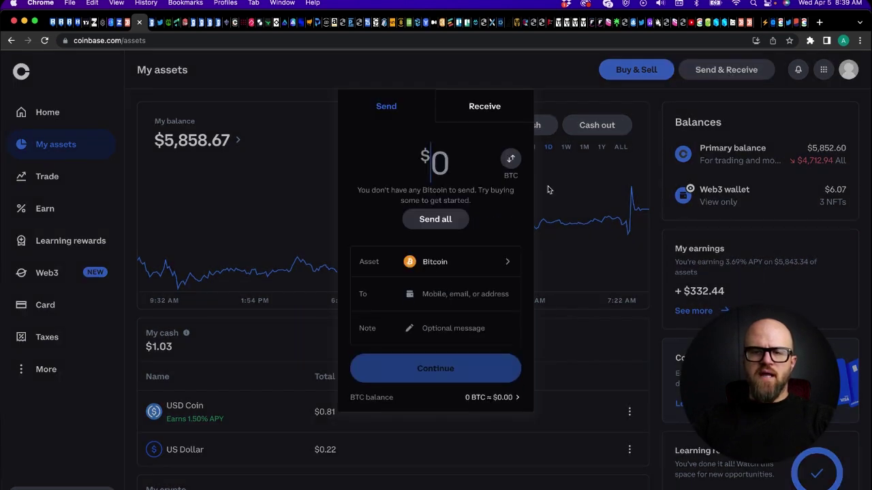
pyautogui.click(485, 107)
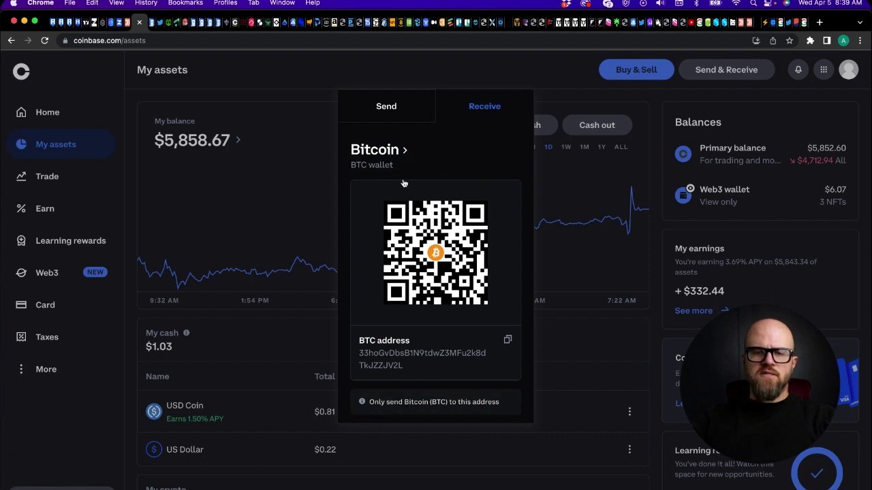
# Browse the Select asset list and choose USD Coin as the asset to receive
pyautogui.click(403, 153)
pyautogui.scroll(-1, 411, 249)
pyautogui.scroll(-2, 410, 249)
pyautogui.scroll(-1, 411, 249)
pyautogui.scroll(3, 411, 249)
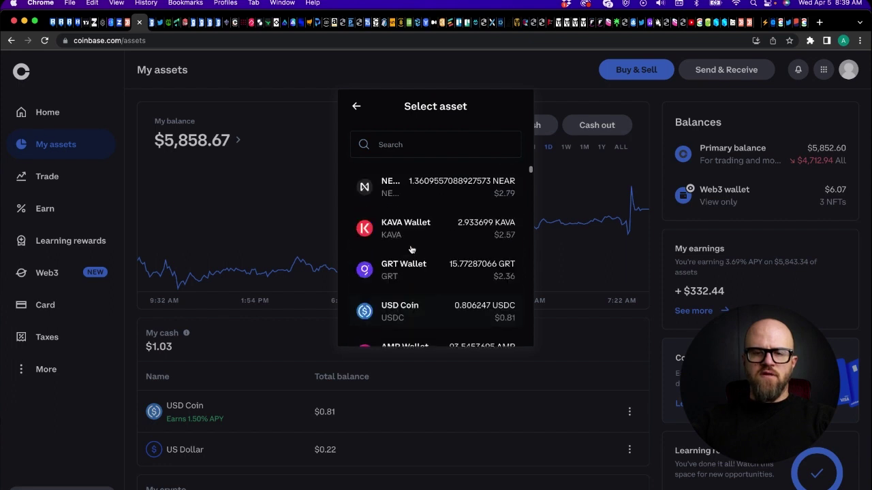
pyautogui.scroll(-1, 410, 250)
pyautogui.scroll(-1, 411, 250)
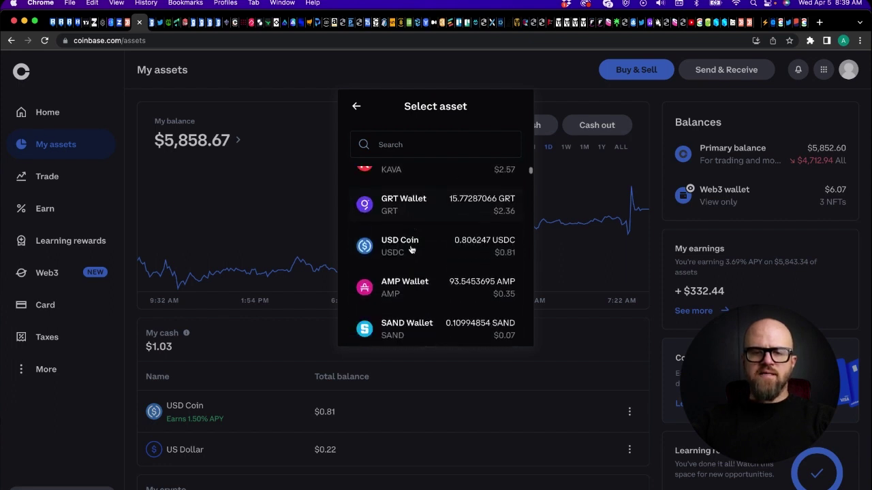
pyautogui.scroll(-1, 411, 249)
pyautogui.scroll(-3, 410, 250)
pyautogui.scroll(5, 410, 249)
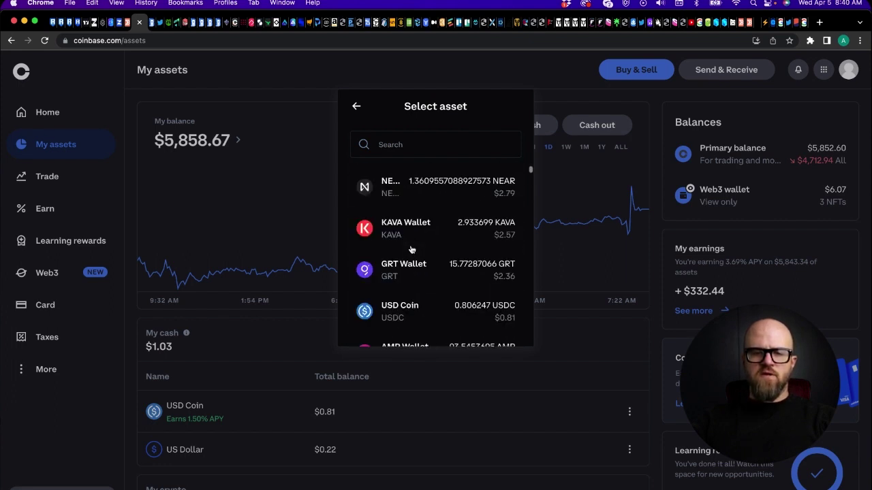
pyautogui.click(402, 310)
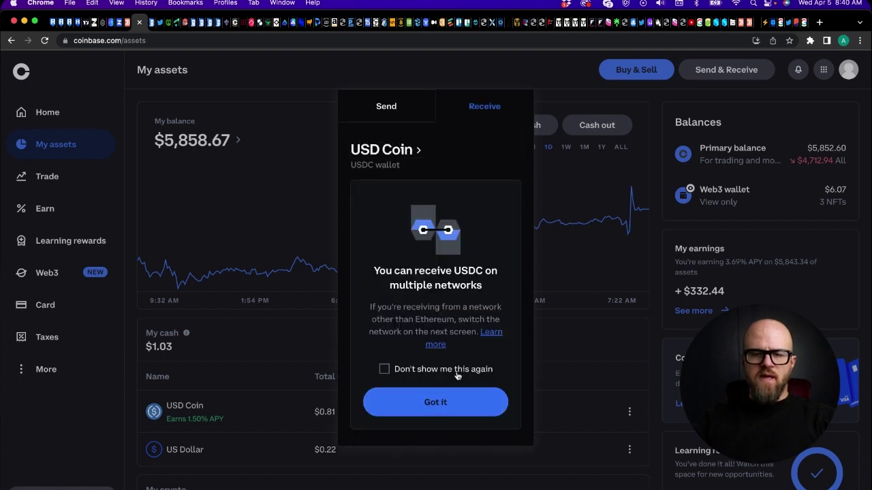
# Dismiss the networks notice, keep Ethereum for USDC, and select the full receive address
pyautogui.click(442, 404)
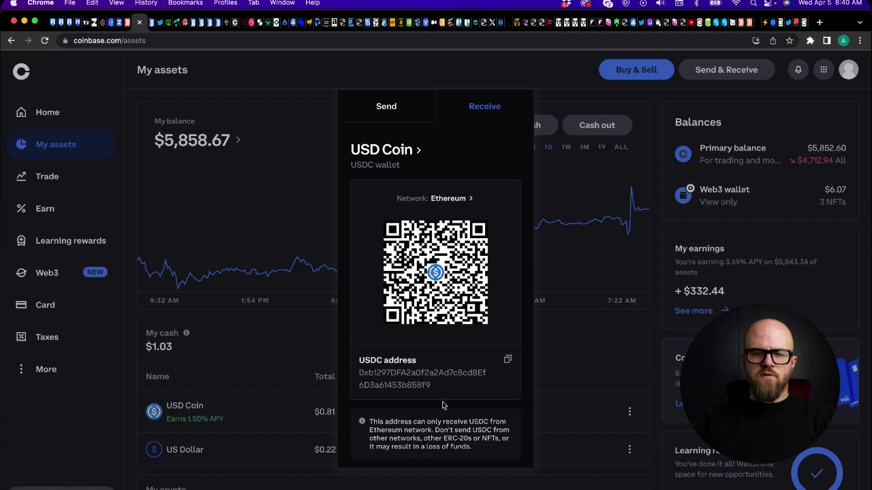
pyautogui.click(468, 198)
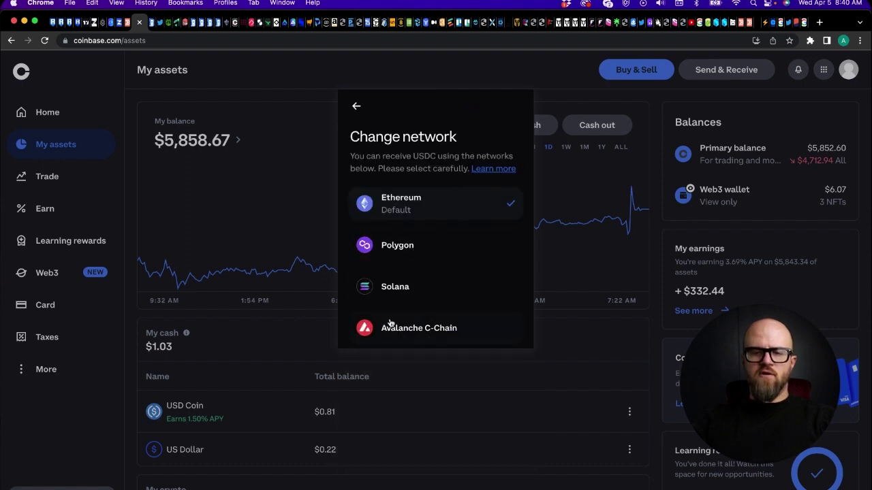
pyautogui.click(398, 210)
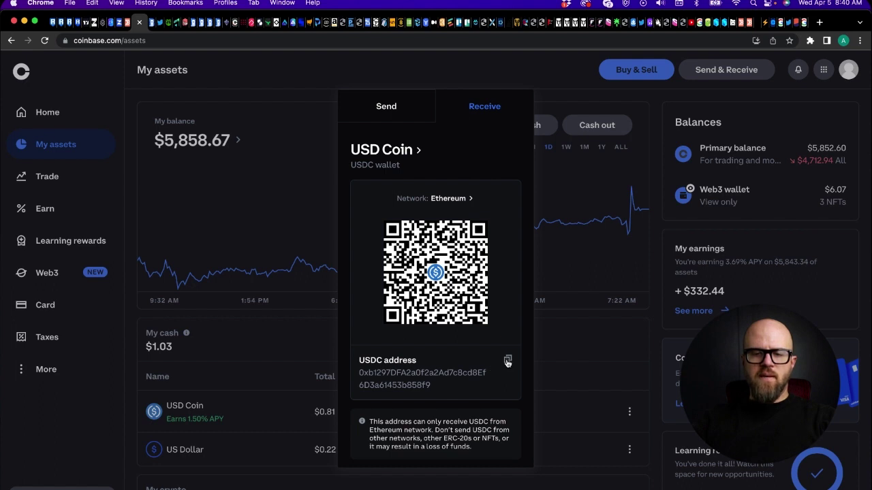
pyautogui.moveTo(434, 386); pyautogui.dragTo(358, 372)
pyautogui.press('super+c')
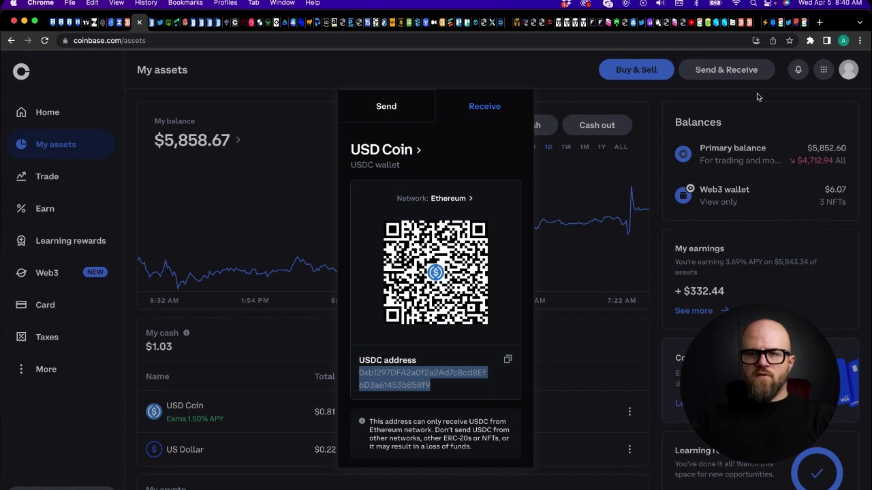
pyautogui.click(658, 24)
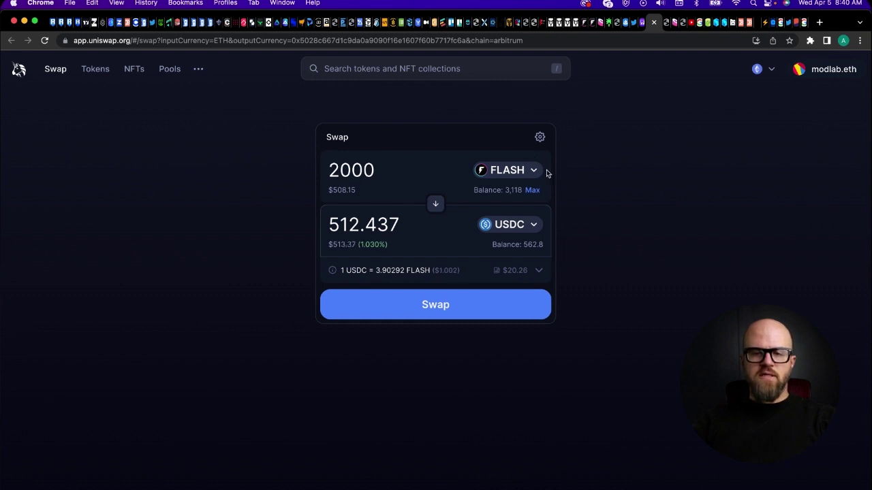
# Change the FLASH amount to 500, then set it to the full balance with Max
pyautogui.moveTo(376, 170); pyautogui.dragTo(340, 170)
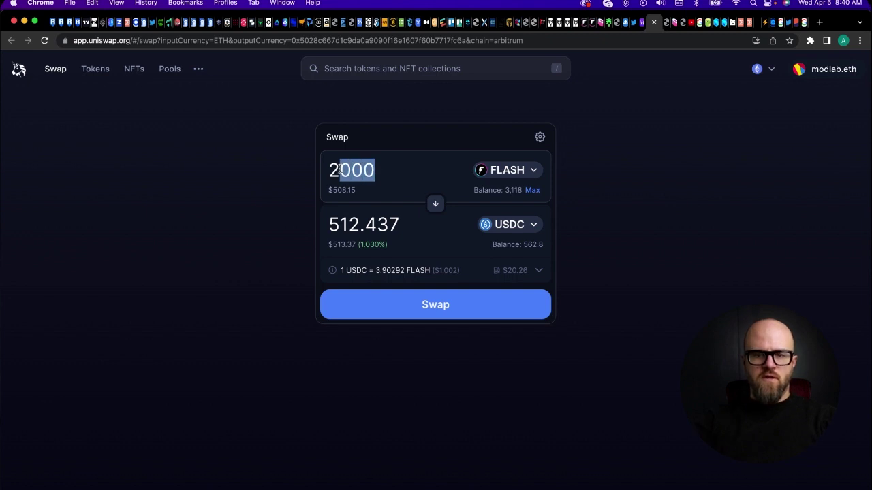
pyautogui.write('500')
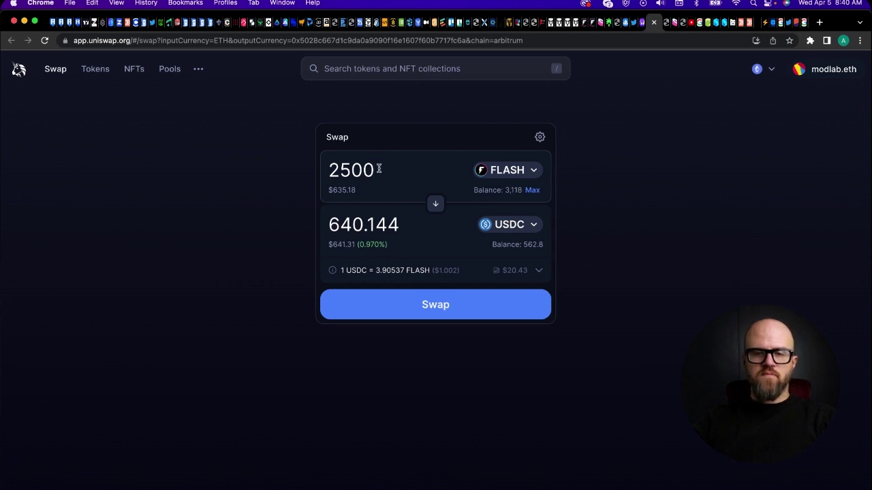
pyautogui.click(533, 192)
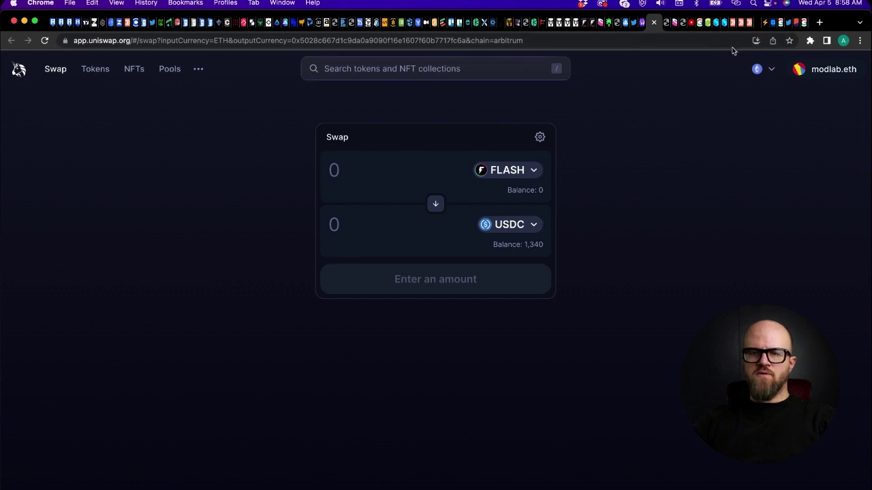
# Open MetaMask from the browser extensions and scroll through the wallet's holdings
pyautogui.click(808, 42)
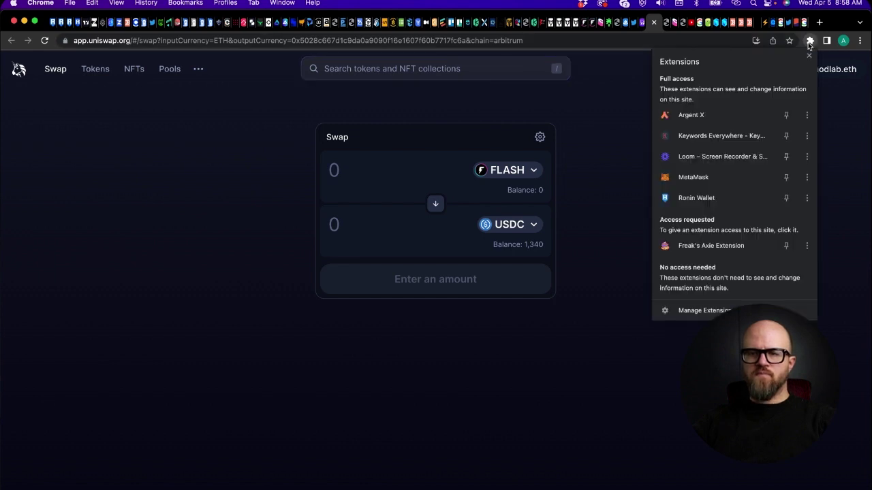
pyautogui.click(691, 178)
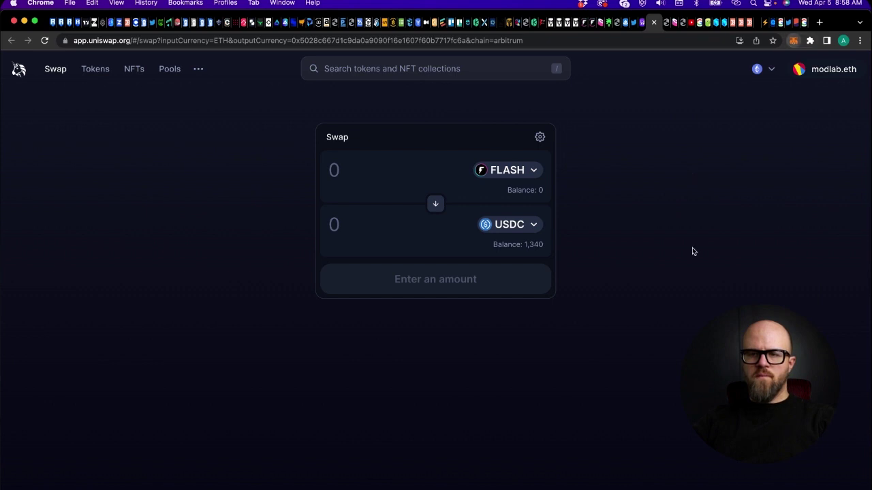
pyautogui.scroll(-2, 654, 231)
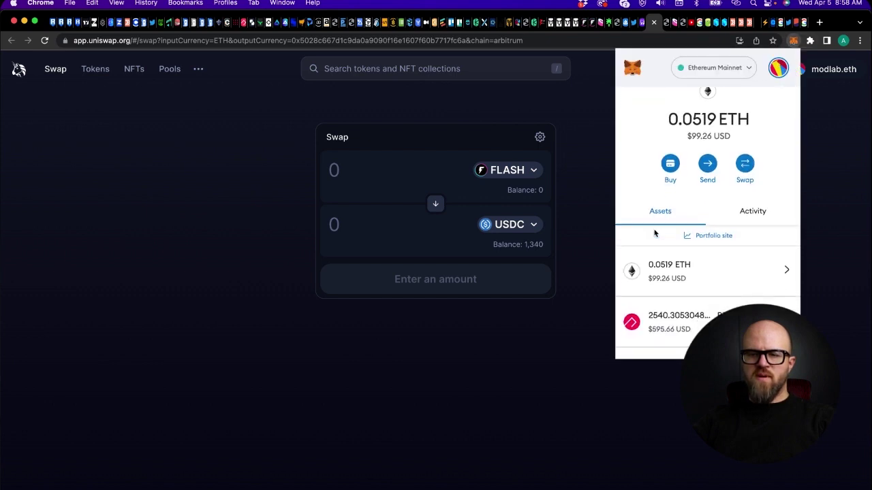
pyautogui.scroll(-2, 655, 233)
pyautogui.scroll(-3, 655, 234)
pyautogui.scroll(-1, 654, 233)
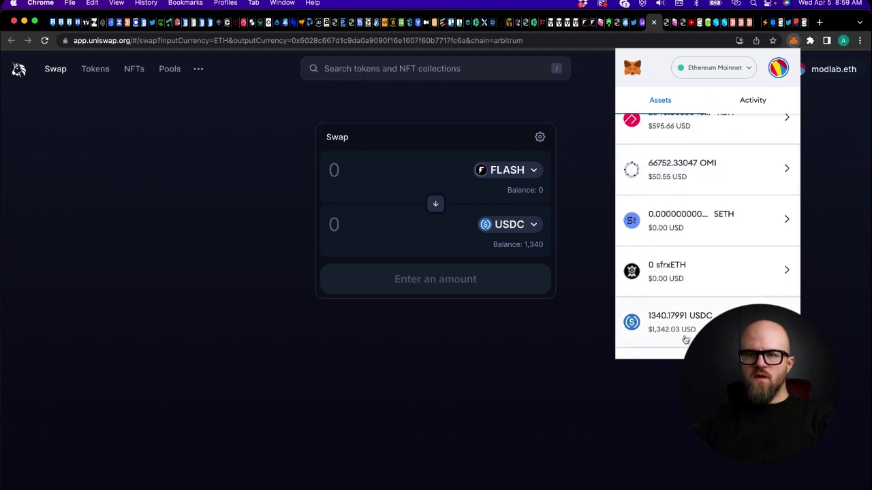
pyautogui.scroll(1, 710, 198)
pyautogui.scroll(1, 710, 198)
pyautogui.scroll(4, 710, 198)
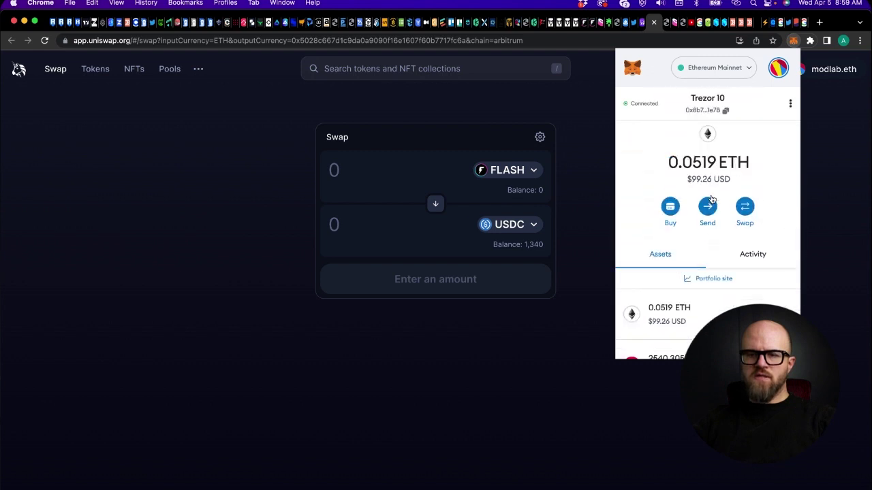
# Start a MetaMask send with the Coinbase USDC address as recipient, then close it
pyautogui.click(711, 208)
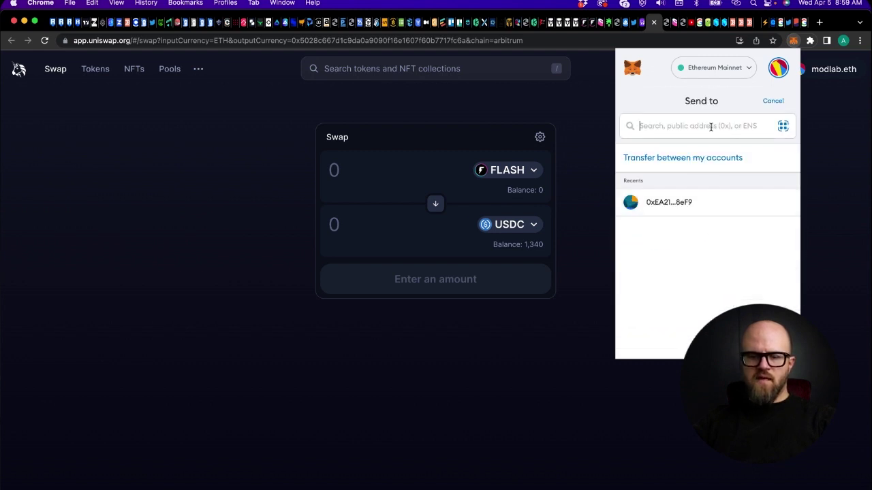
pyautogui.press('super+v')
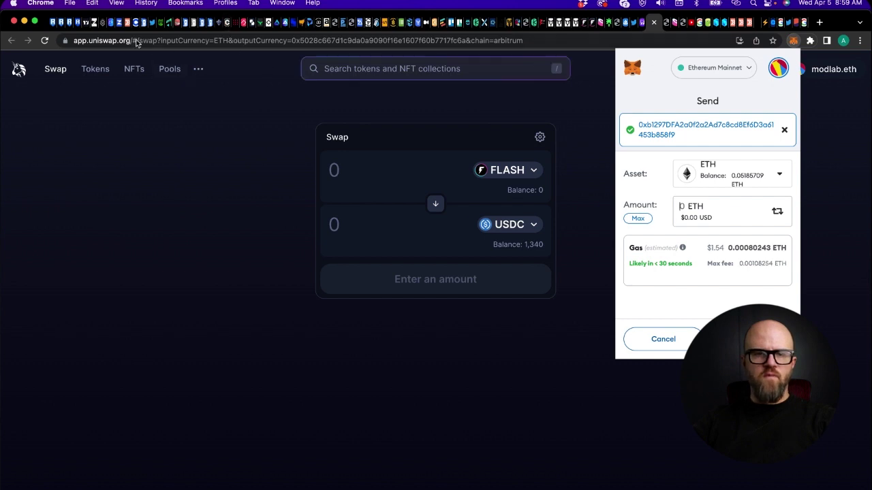
pyautogui.press('Escape')
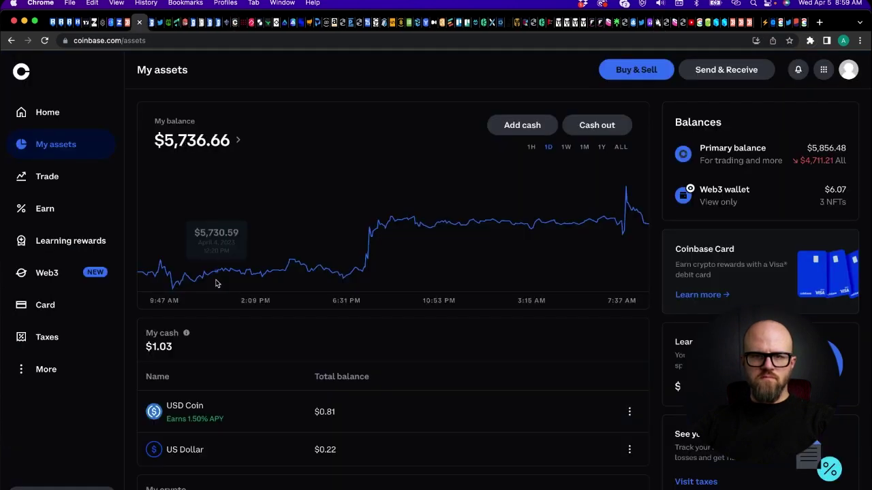
# Show Coinbase's USDC receive address, choosing USDC as the asset and acknowledging the networks notice
pyautogui.click(749, 68)
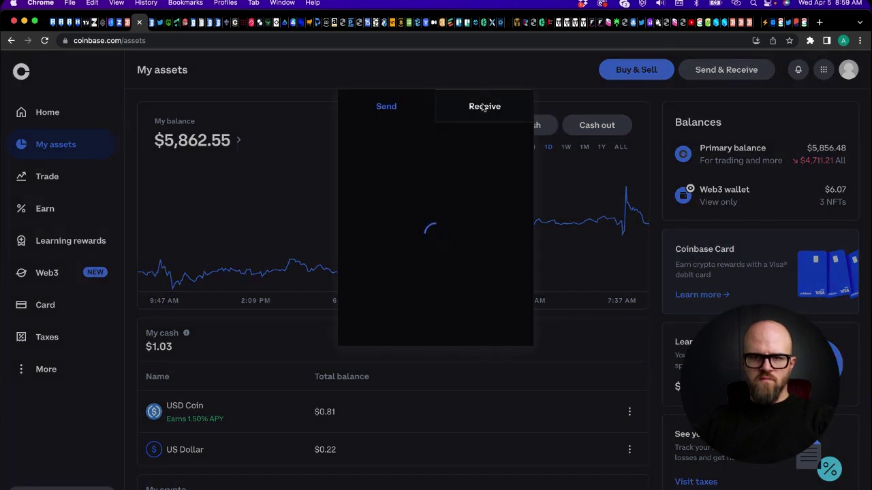
pyautogui.click(483, 109)
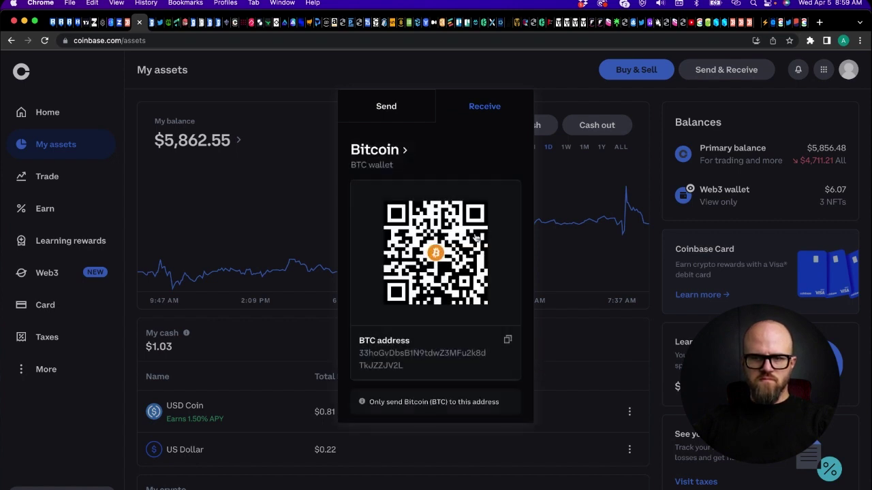
pyautogui.click(405, 151)
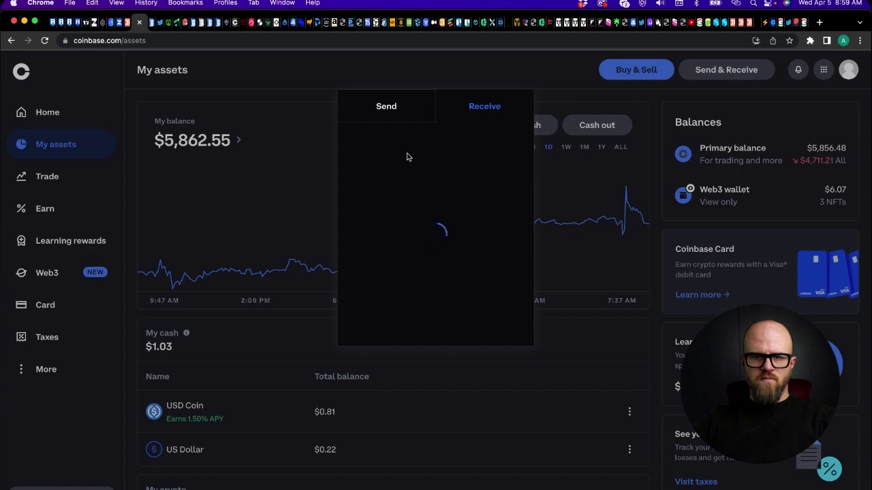
pyautogui.scroll(-2, 402, 229)
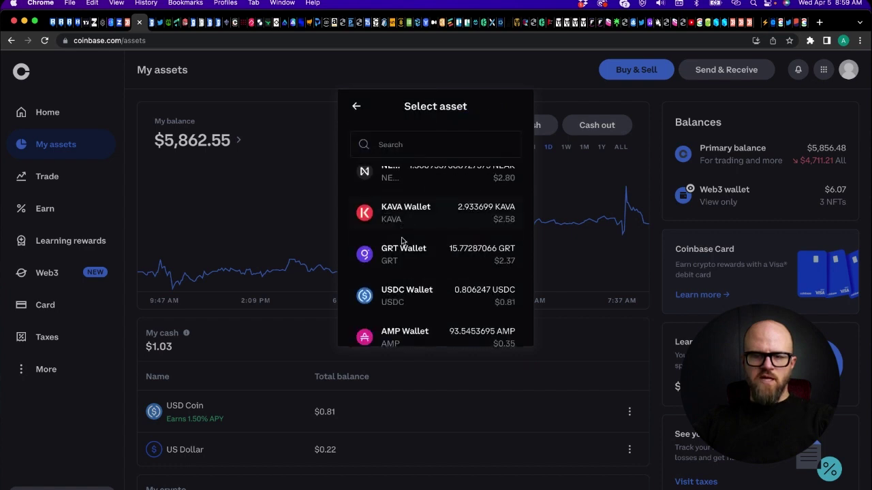
pyautogui.click(406, 287)
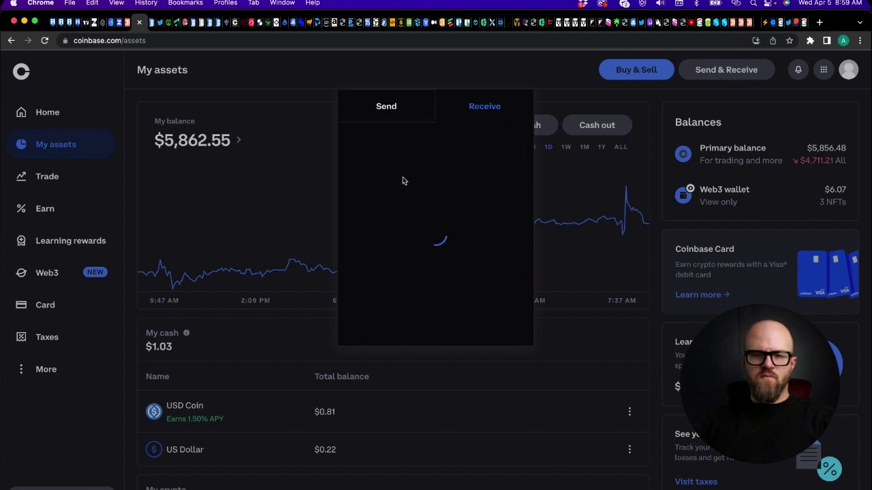
pyautogui.click(418, 401)
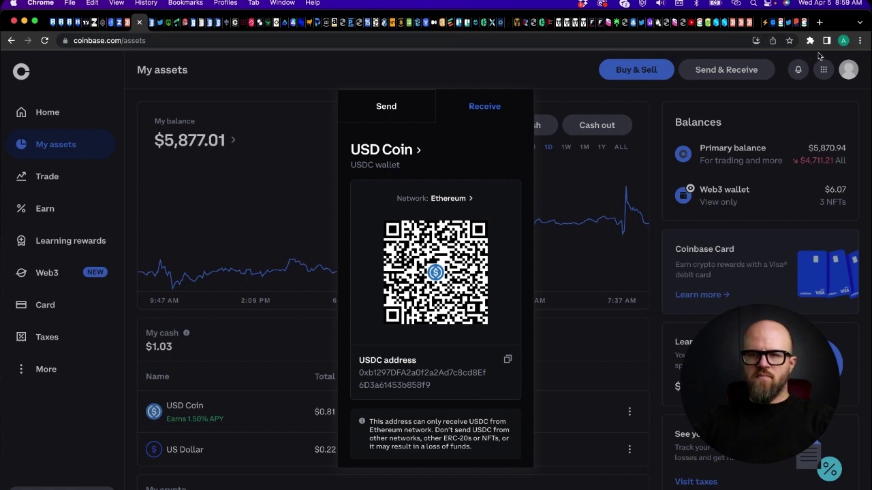
# Pin MetaMask to the browser toolbar and open the wallet
pyautogui.click(811, 43)
pyautogui.click(710, 176)
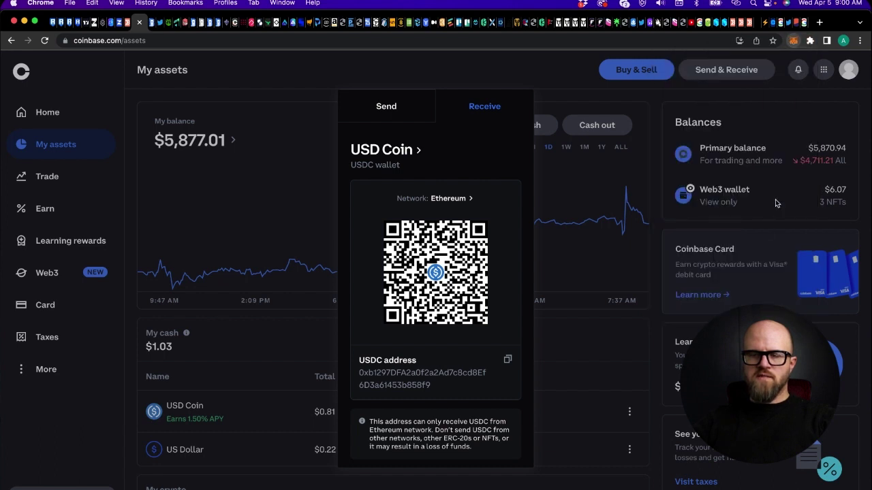
pyautogui.click(792, 41)
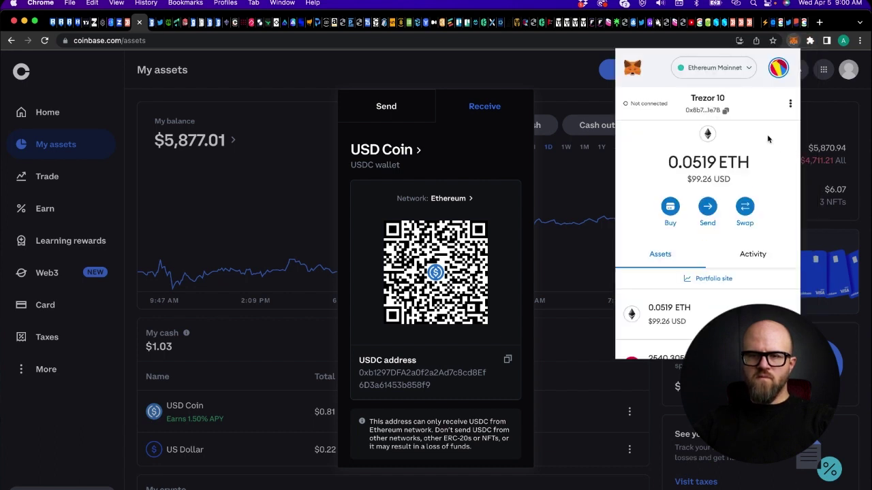
# Set up a MetaMask send of the entire USDC balance to the pasted Coinbase address and continue
pyautogui.click(709, 206)
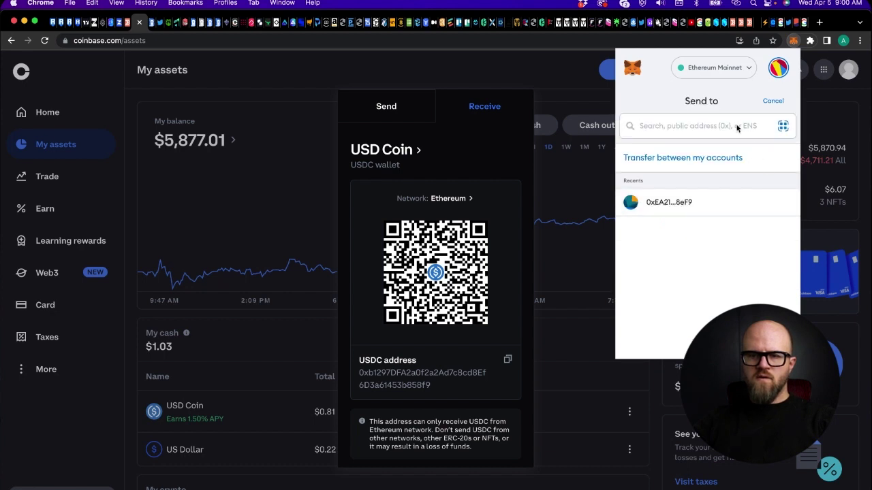
pyautogui.press('super+v')
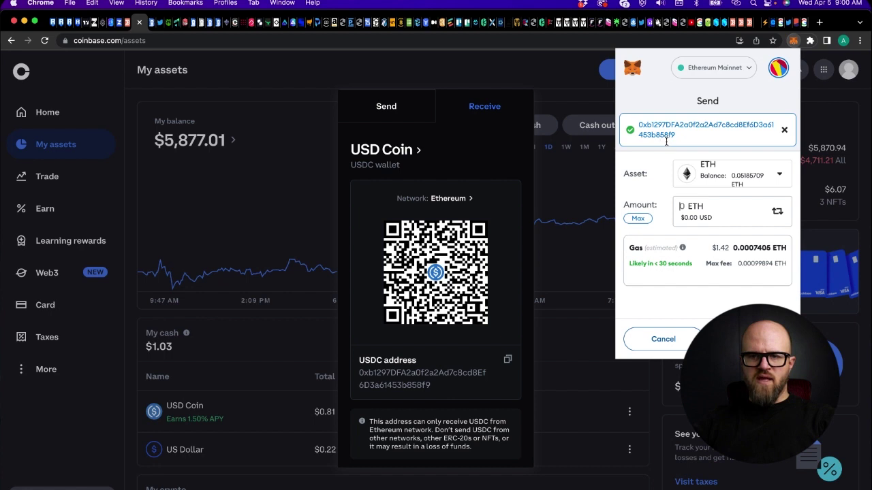
pyautogui.click(782, 181)
pyautogui.scroll(-1, 735, 273)
pyautogui.scroll(-2, 737, 270)
pyautogui.scroll(-1, 738, 271)
pyautogui.click(728, 272)
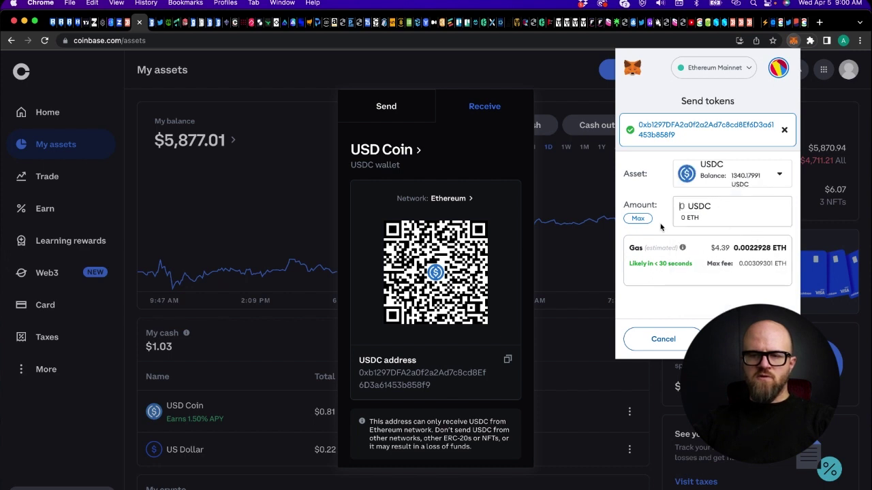
pyautogui.click(640, 219)
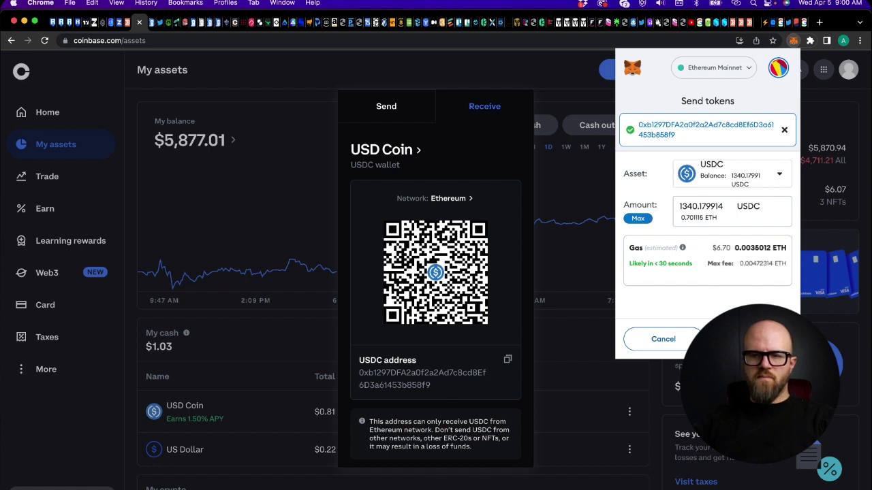
pyautogui.click(749, 338)
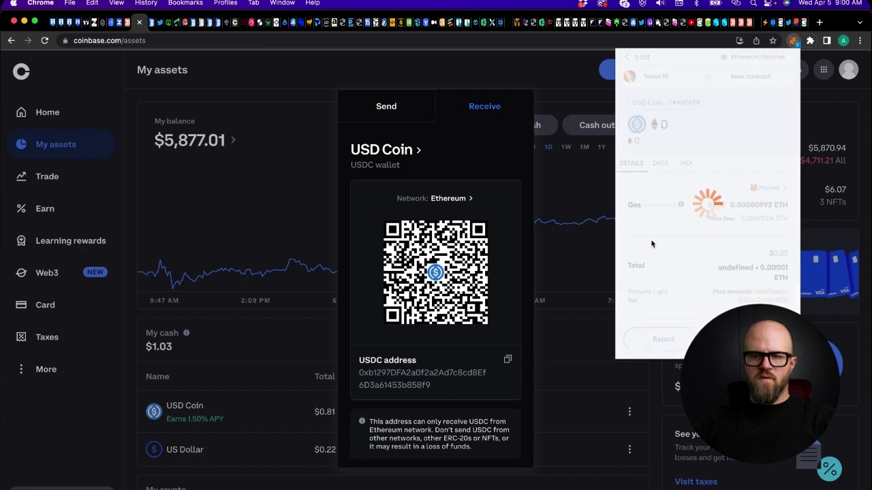
# Review the transfer's roughly $7 gas fee and total, then confirm sending the USDC
pyautogui.scroll(-2, 673, 252)
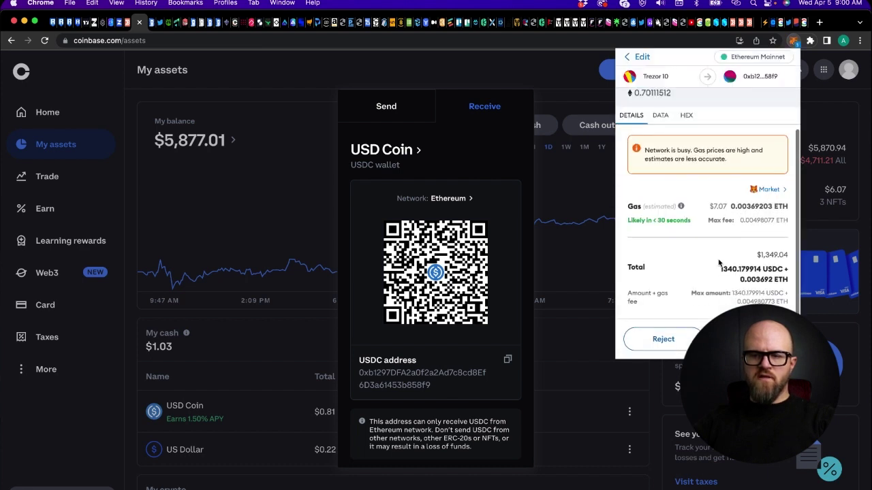
pyautogui.scroll(2, 670, 262)
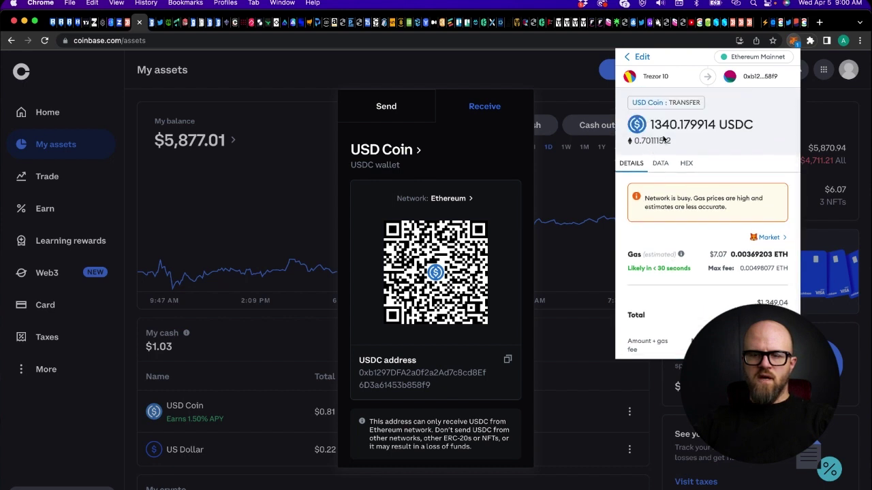
pyautogui.scroll(-1, 668, 170)
pyautogui.scroll(-2, 668, 171)
pyautogui.scroll(2, 678, 257)
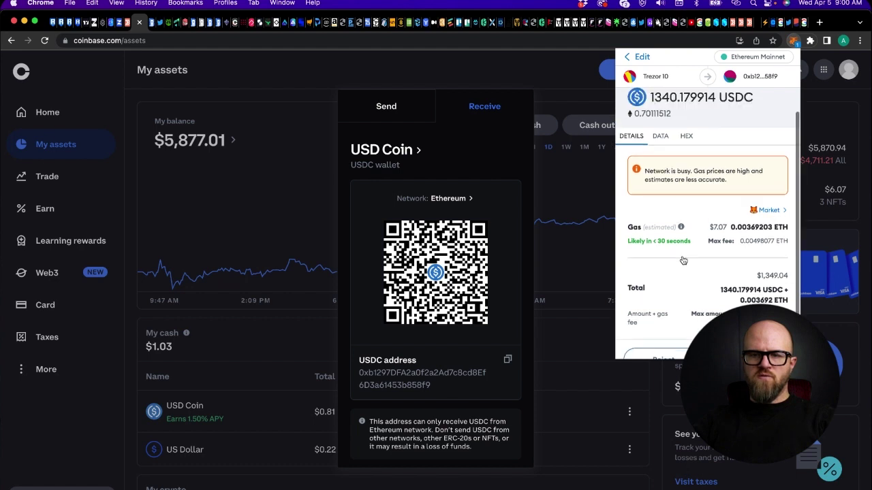
pyautogui.scroll(-1, 683, 258)
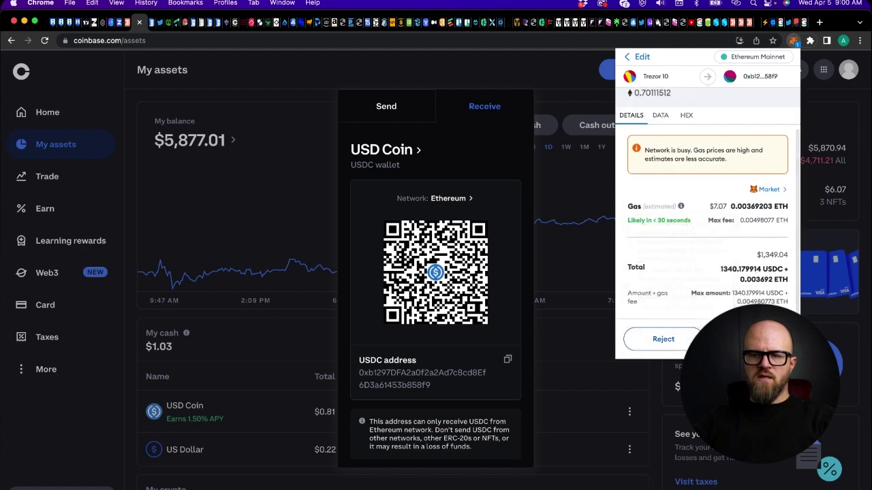
pyautogui.click(747, 339)
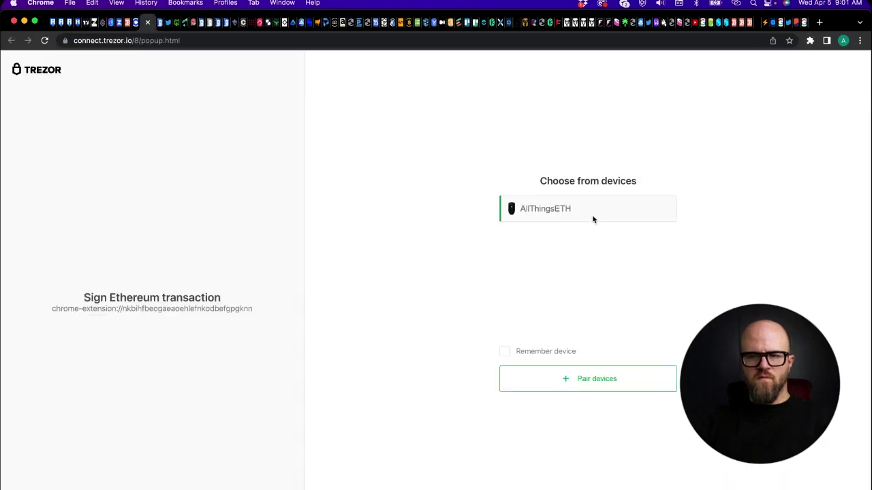
# Select the Trezor device in Trezor Connect to sign the USDC transfer
pyautogui.click(589, 211)
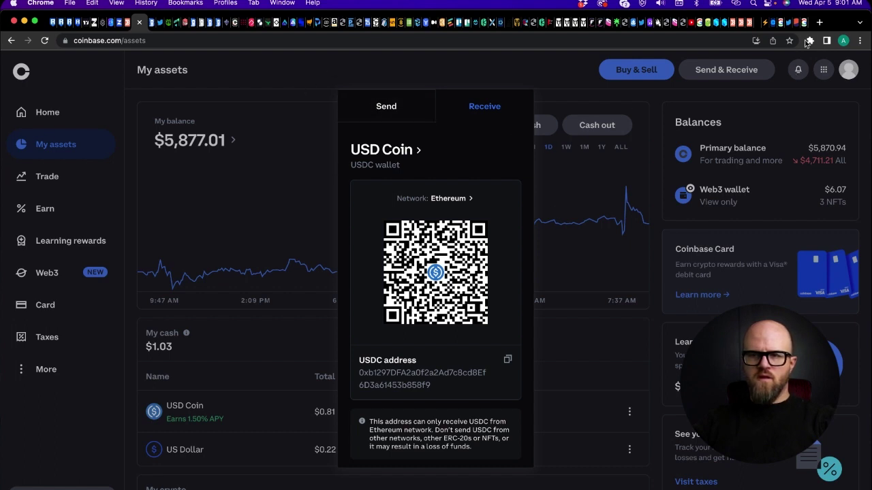
pyautogui.click(809, 40)
# Check MetaMask's activity, close the wallet and USDC receive windows, and return to Coinbase home
pyautogui.click(705, 177)
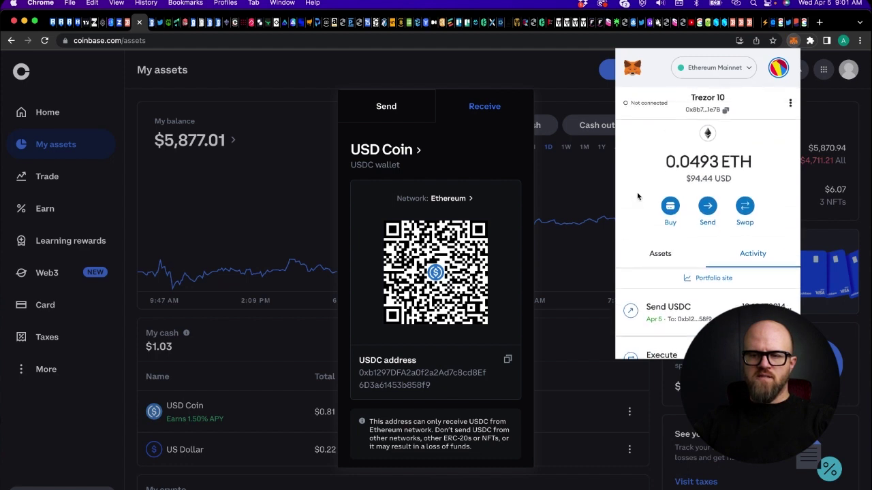
pyautogui.click(408, 212)
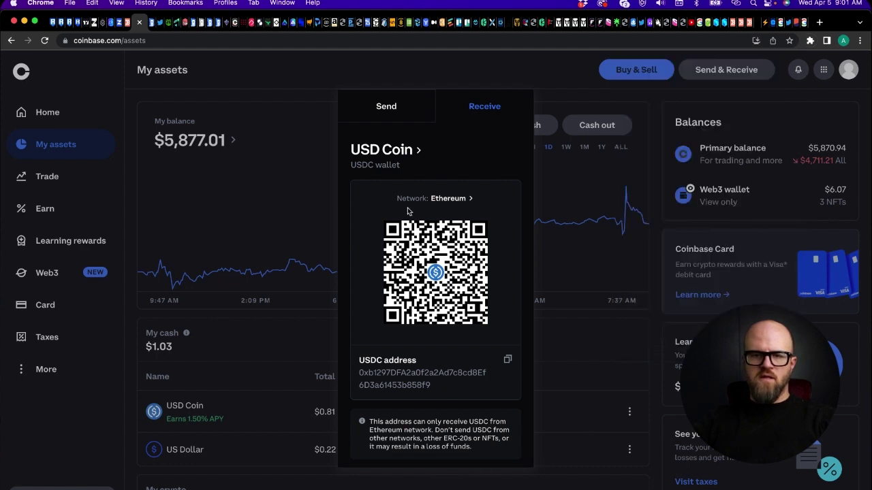
pyautogui.click(331, 67)
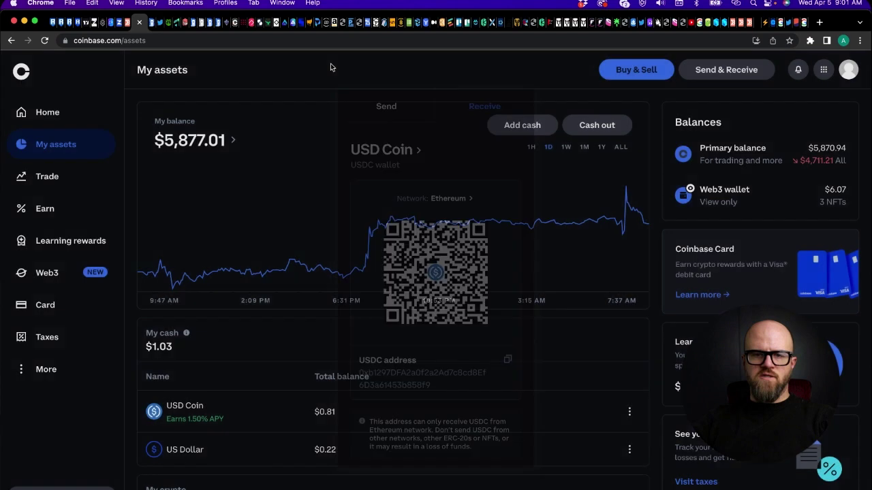
pyautogui.click(47, 114)
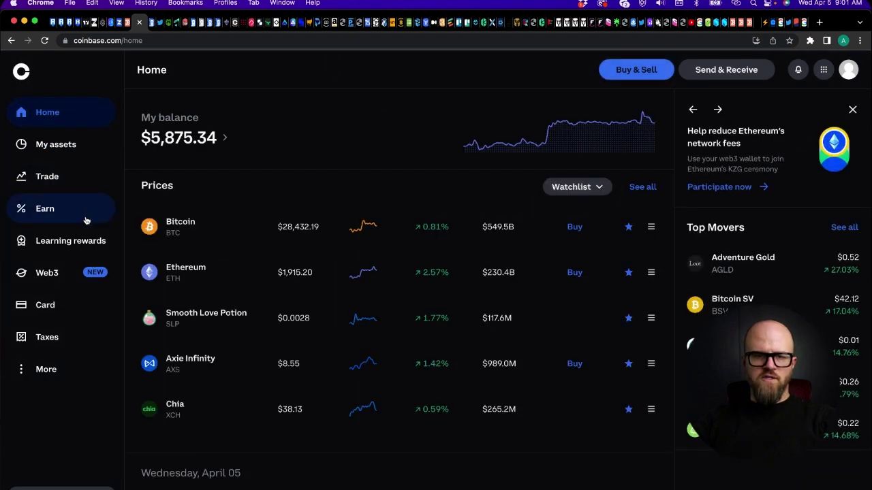
pyautogui.scroll(-1, 261, 310)
pyautogui.scroll(1, 262, 308)
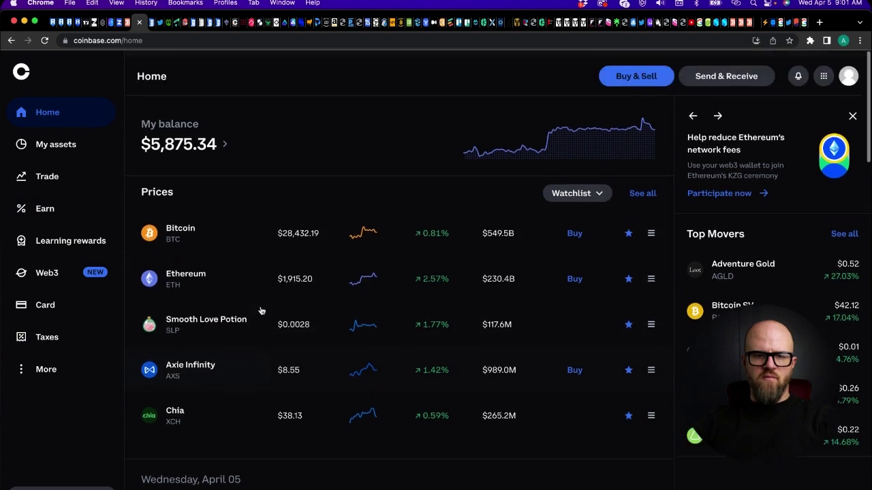
# Open My assets and scroll the holdings until USD Coin shows about $1,340.99
pyautogui.click(70, 148)
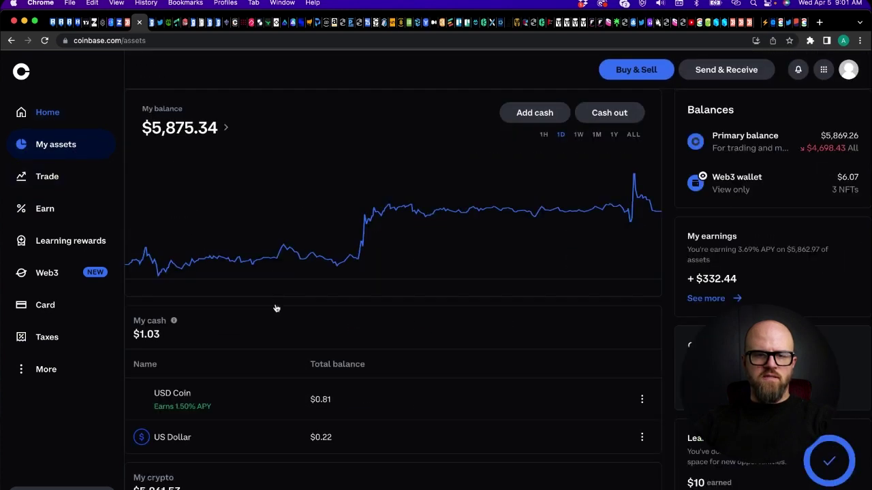
pyautogui.scroll(-1, 434, 385)
pyautogui.scroll(-2, 433, 384)
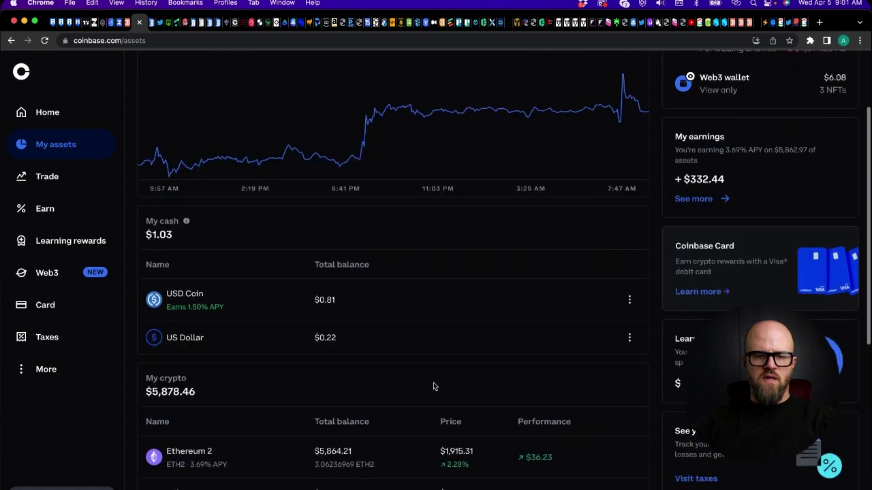
pyautogui.scroll(-2, 433, 386)
pyautogui.scroll(-1, 433, 386)
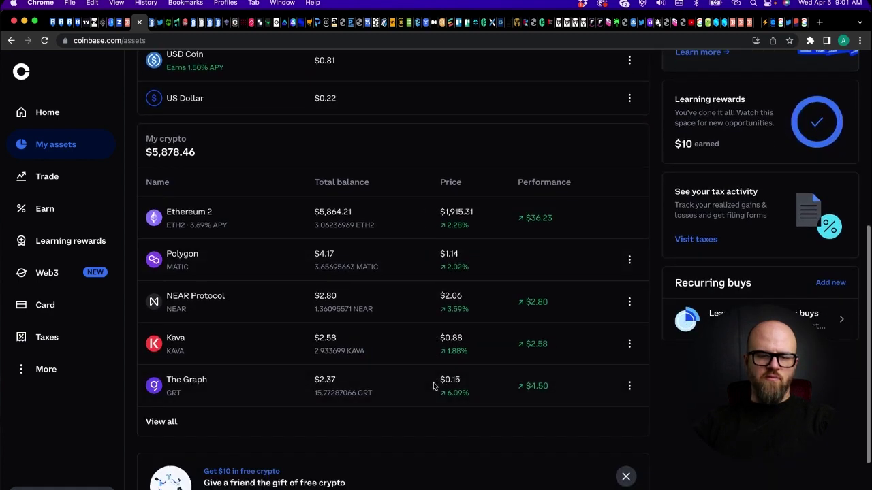
pyautogui.scroll(1, 433, 386)
pyautogui.scroll(1, 433, 386)
pyautogui.scroll(1, 433, 387)
pyautogui.scroll(2, 433, 386)
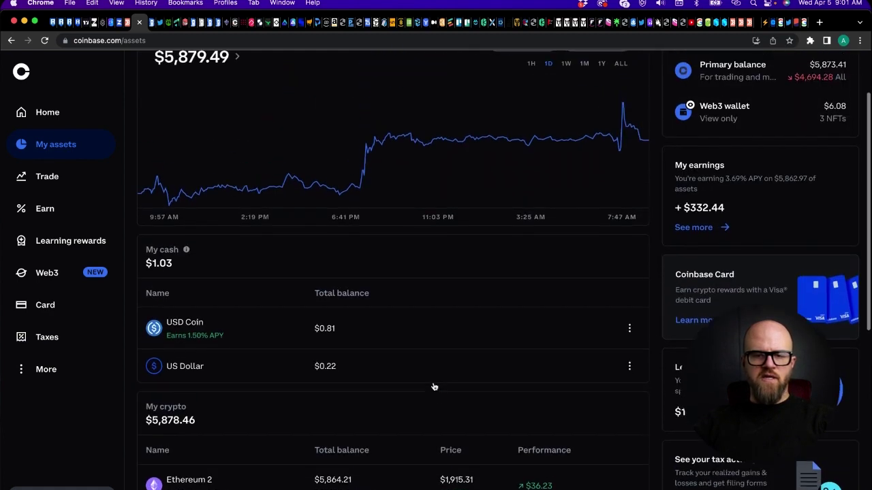
pyautogui.scroll(1, 433, 386)
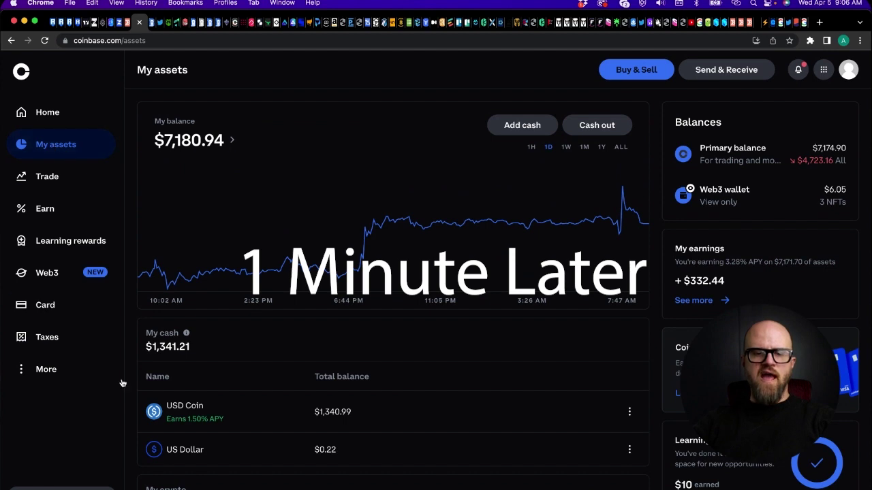
pyautogui.scroll(-1, 121, 381)
# Preview selling all 1,340.986161 USD Coin for $1,340.98 in USD cash
pyautogui.click(258, 404)
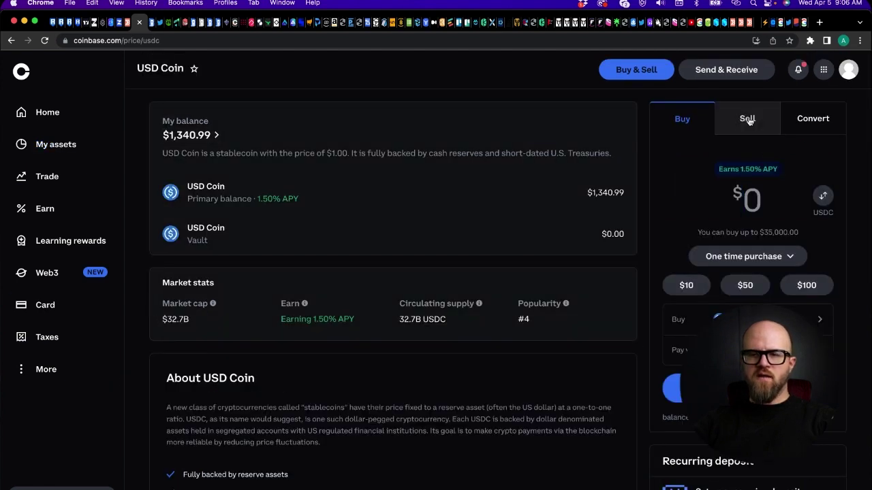
pyautogui.click(748, 119)
pyautogui.scroll(-1, 656, 204)
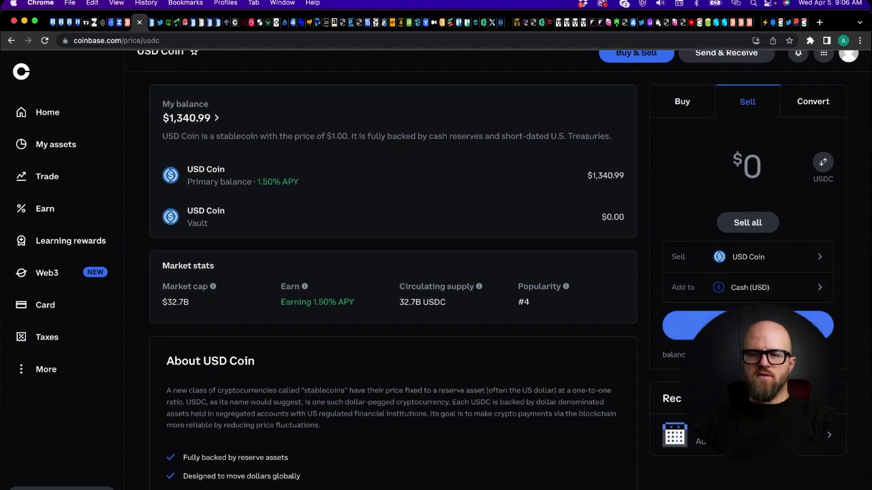
pyautogui.click(749, 222)
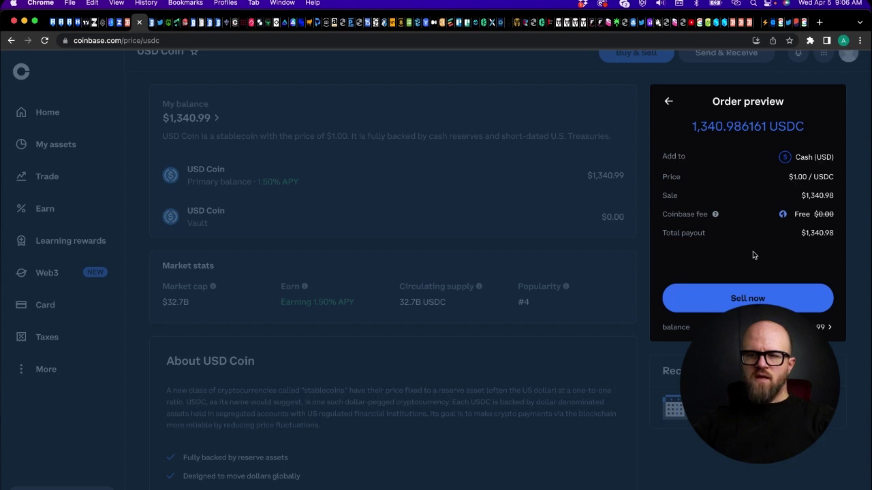
# Sell all the USD Coin and view the completed sale in its transaction history
pyautogui.click(734, 301)
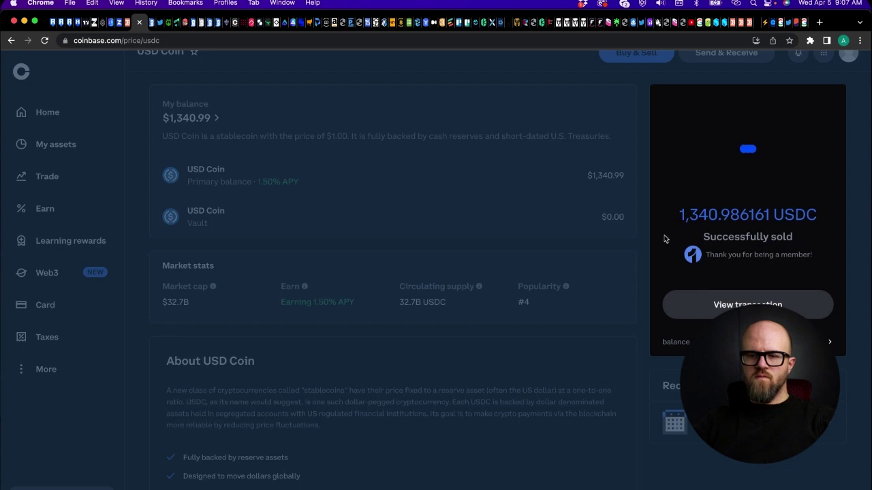
pyautogui.click(705, 310)
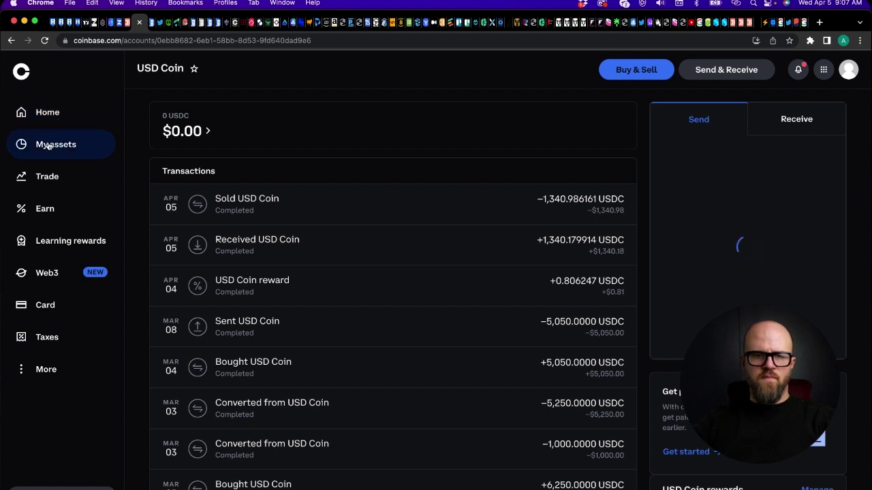
pyautogui.click(51, 146)
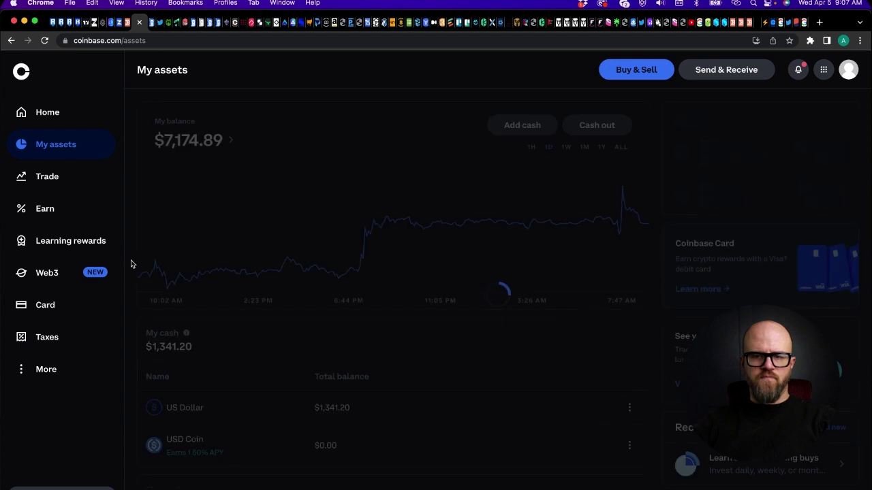
# Start a cash out of the $1,341.20 US Dollar balance
pyautogui.scroll(-1, 132, 264)
pyautogui.scroll(-2, 131, 264)
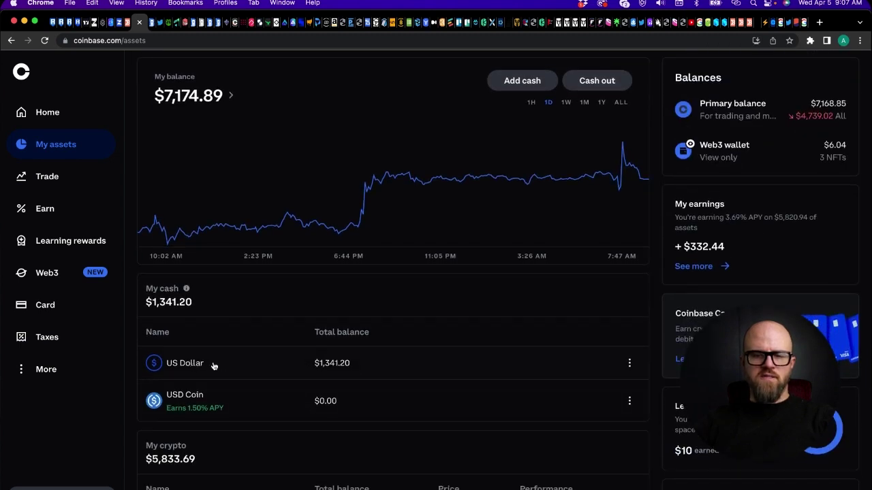
pyautogui.scroll(2, 552, 403)
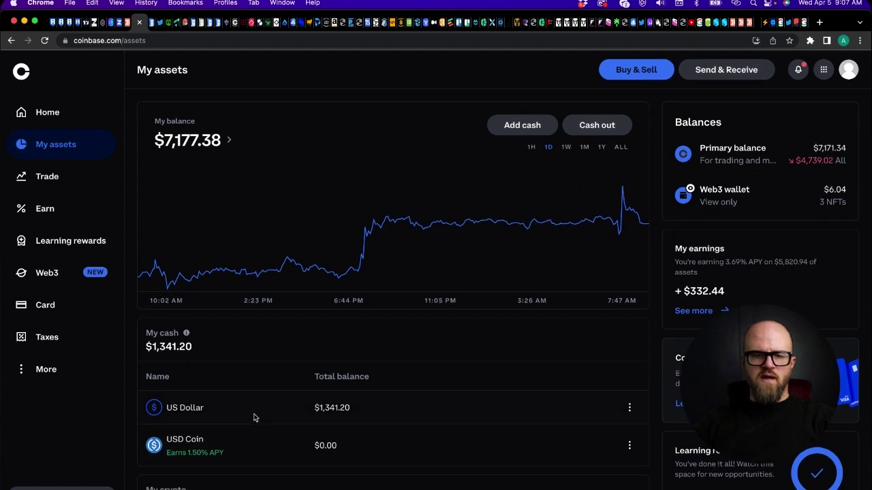
pyautogui.click(604, 127)
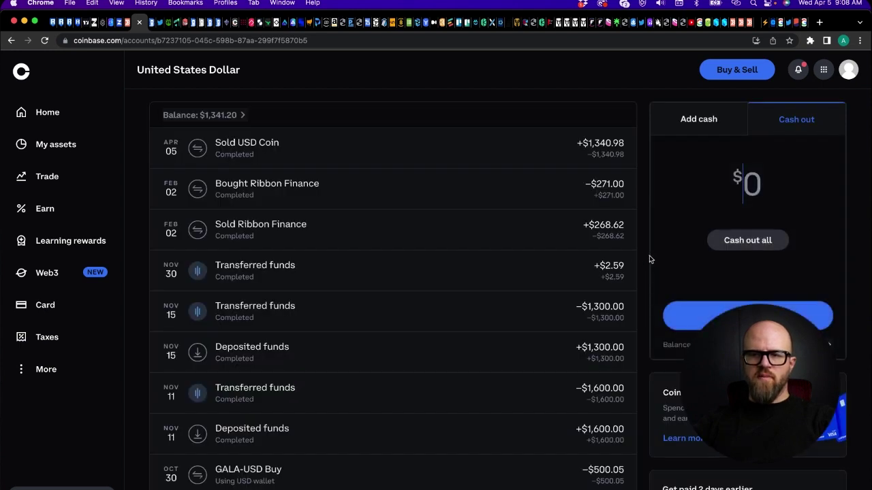
# Cash out the full $1,341.19 to the Wells Fargo checking account
pyautogui.click(745, 240)
pyautogui.click(747, 316)
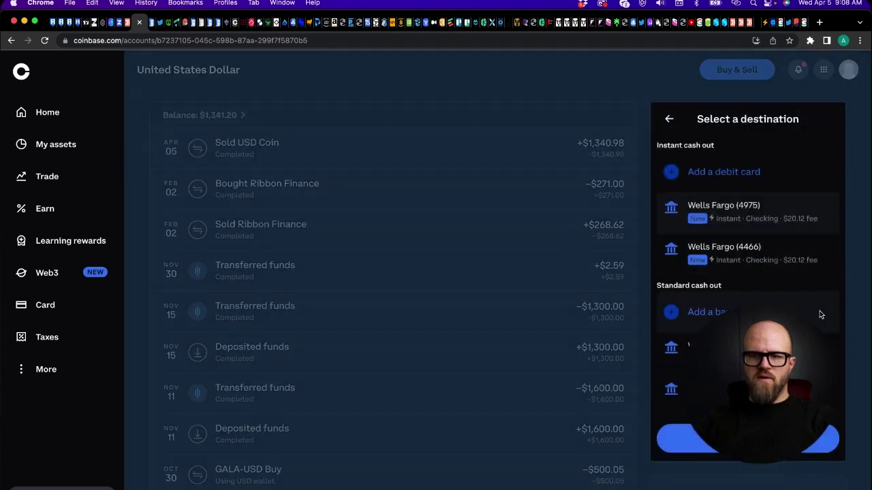
pyautogui.scroll(-1, 817, 312)
pyautogui.click(772, 224)
pyautogui.scroll(1, 733, 218)
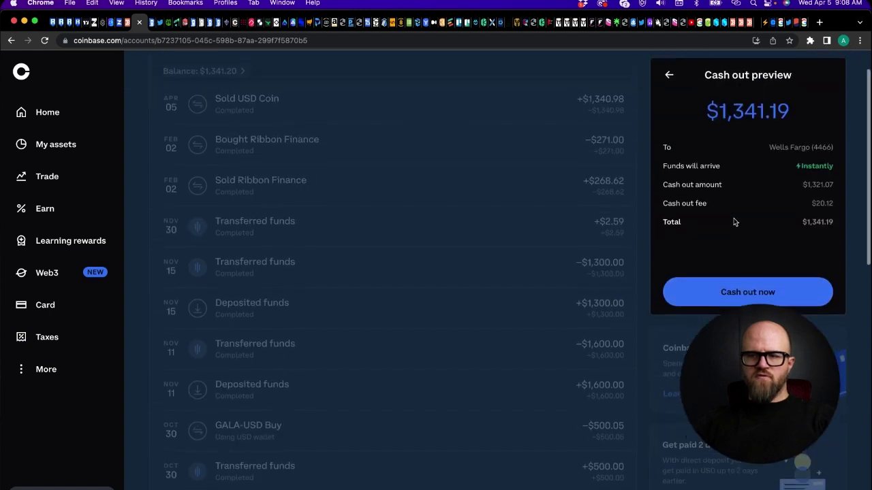
pyautogui.click(736, 294)
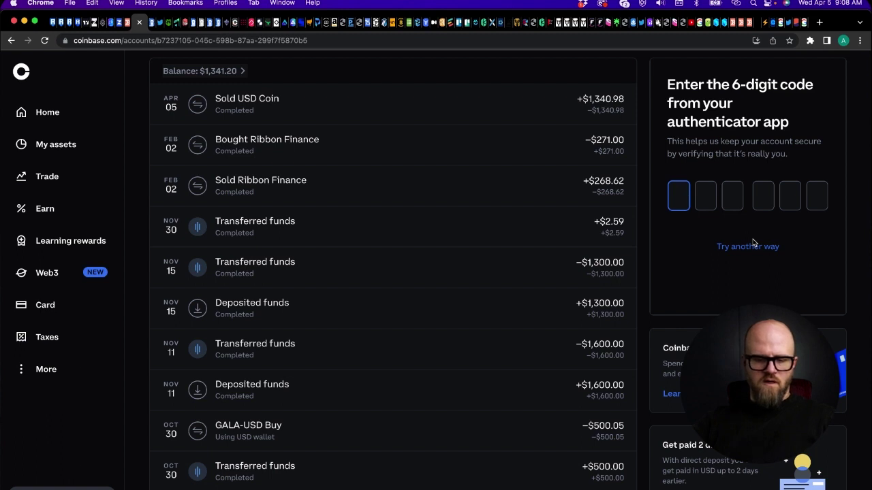
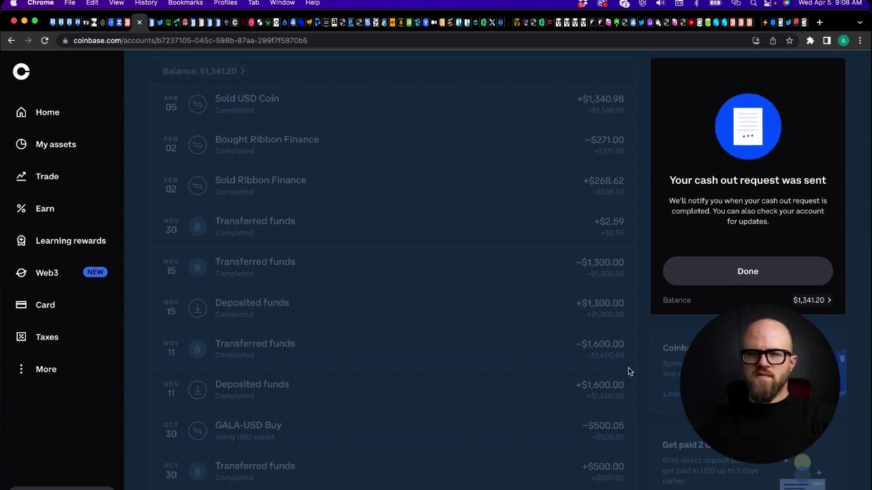
# Verify with the 6-digit authenticator code and dismiss the cash-out confirmation
pyautogui.click(734, 272)
pyautogui.scroll(2, 500, 220)
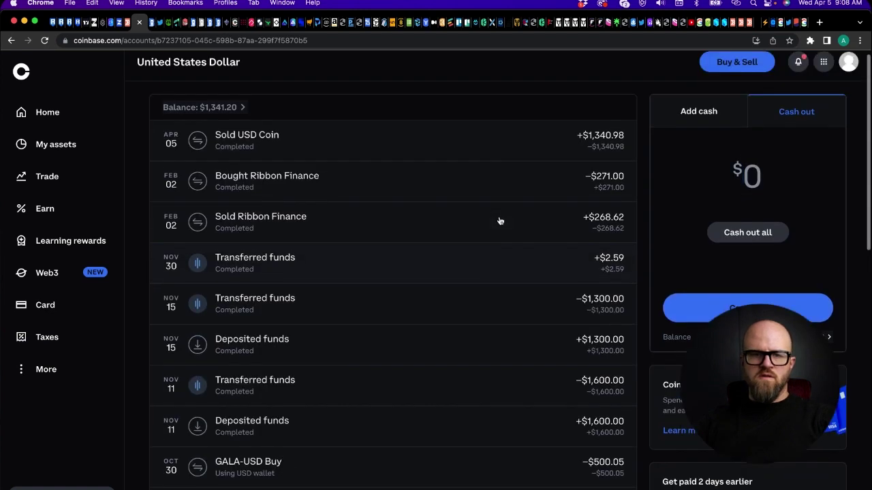